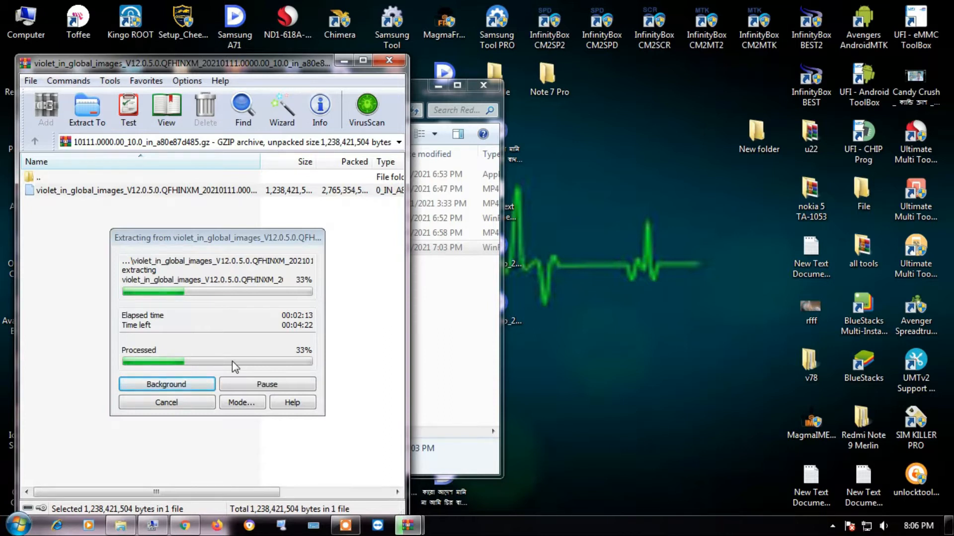
Move the Redmi Note 7 Pro folder window and the extraction progress dialog apart, and refresh the desktop
left_click(460, 301)
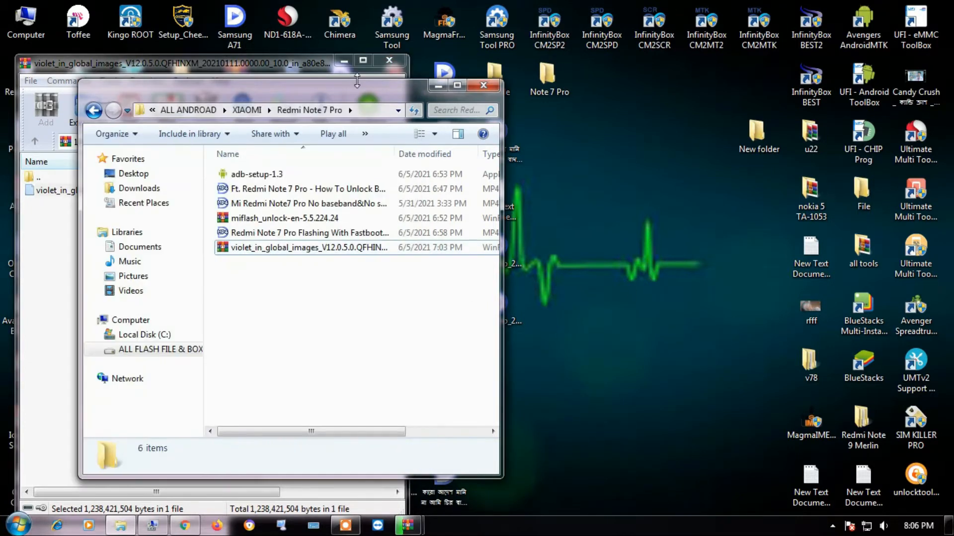
left_click_drag(319, 100, 574, 318)
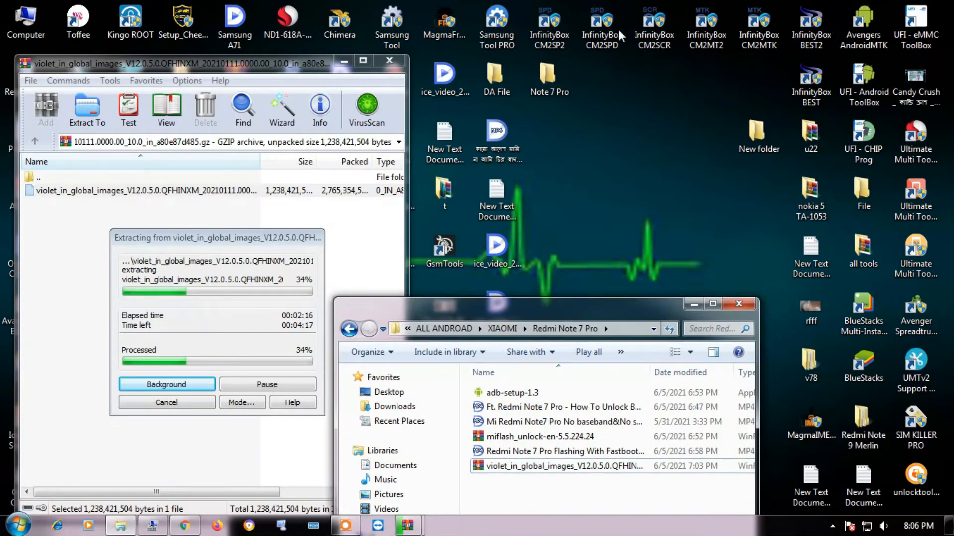
left_click_drag(178, 240, 159, 88)
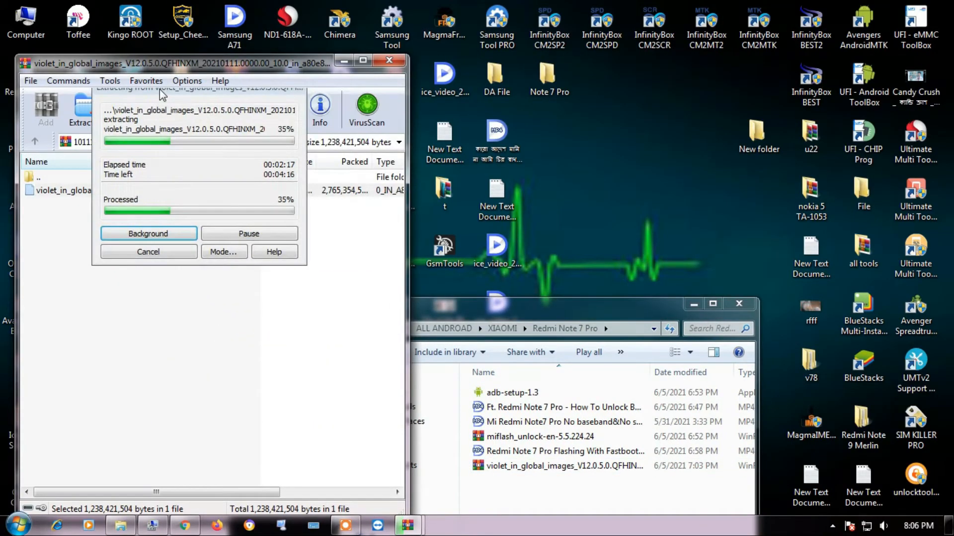
right_click(596, 124)
left_click(635, 167)
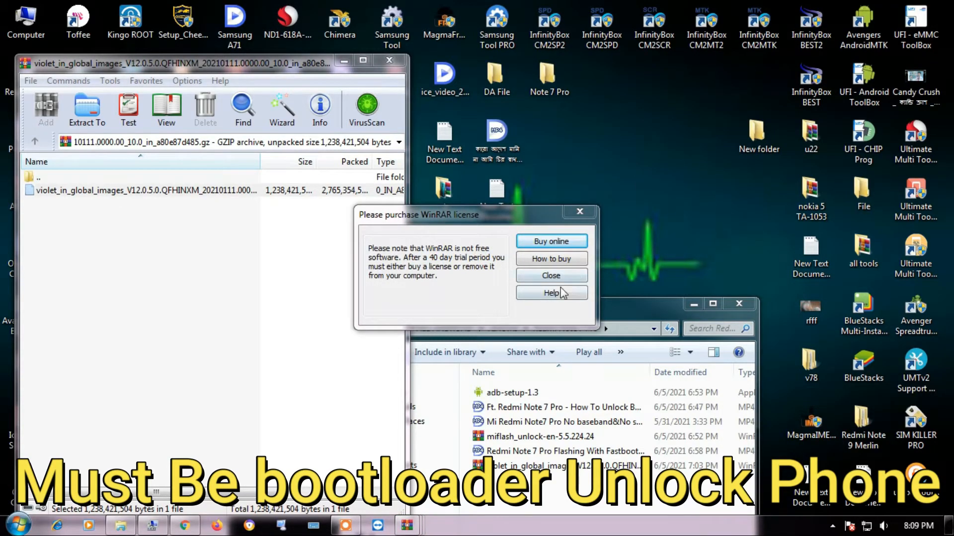
Dismiss the WinRAR licence notice, close the firmware archive, and minimize the Redmi Note 7 Pro folder window
left_click(551, 275)
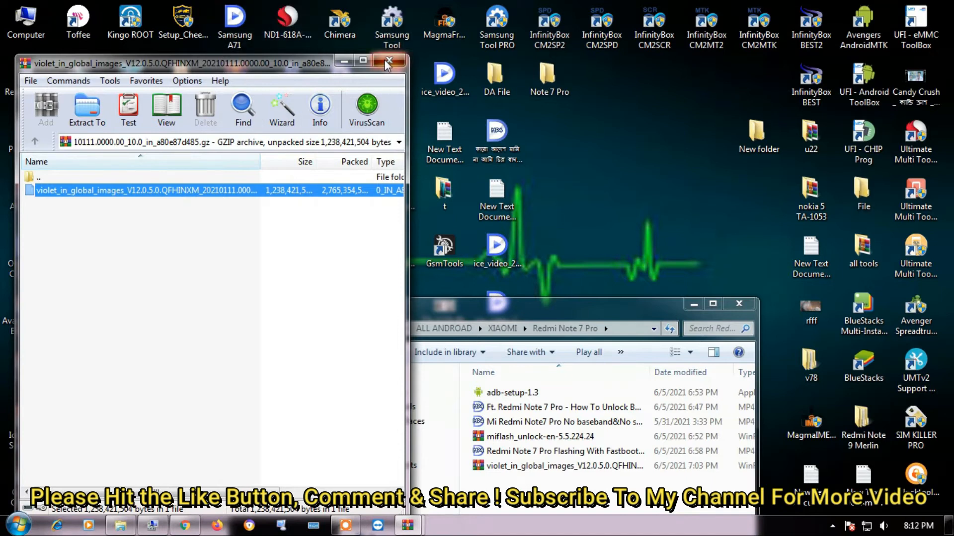
left_click(388, 62)
left_click(693, 305)
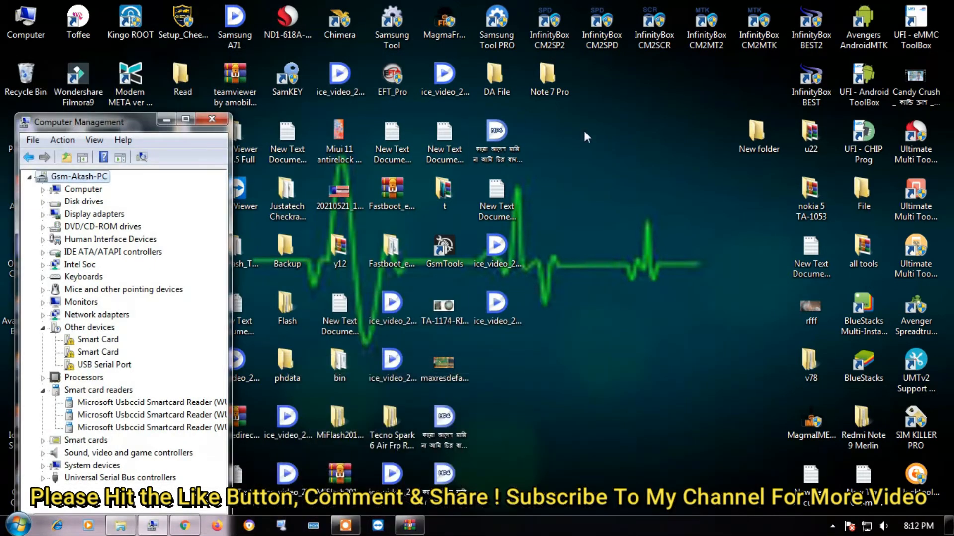
Examine the extracted violet_in_global_images firmware and its images folder inside the desktop's Note 7 Pro folder
double_click(548, 84)
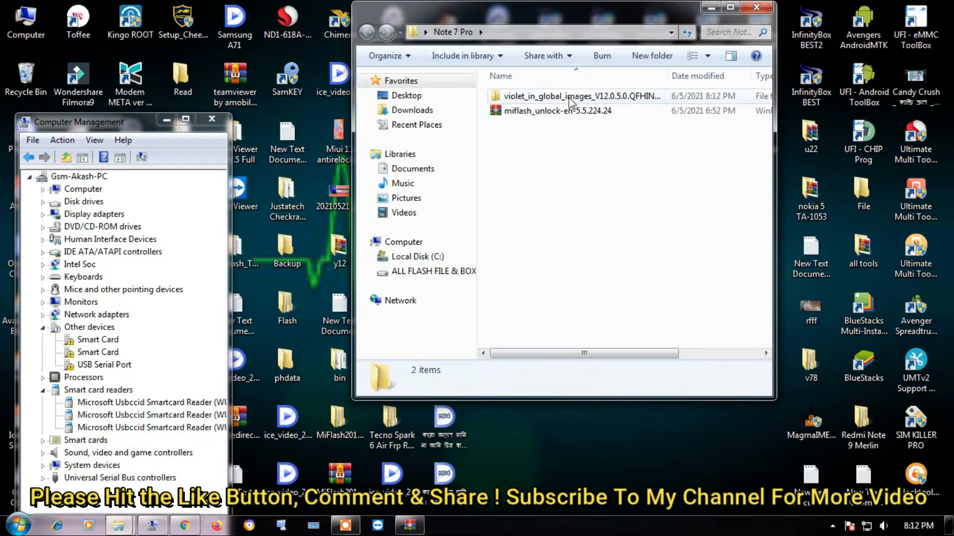
double_click(568, 96)
double_click(566, 97)
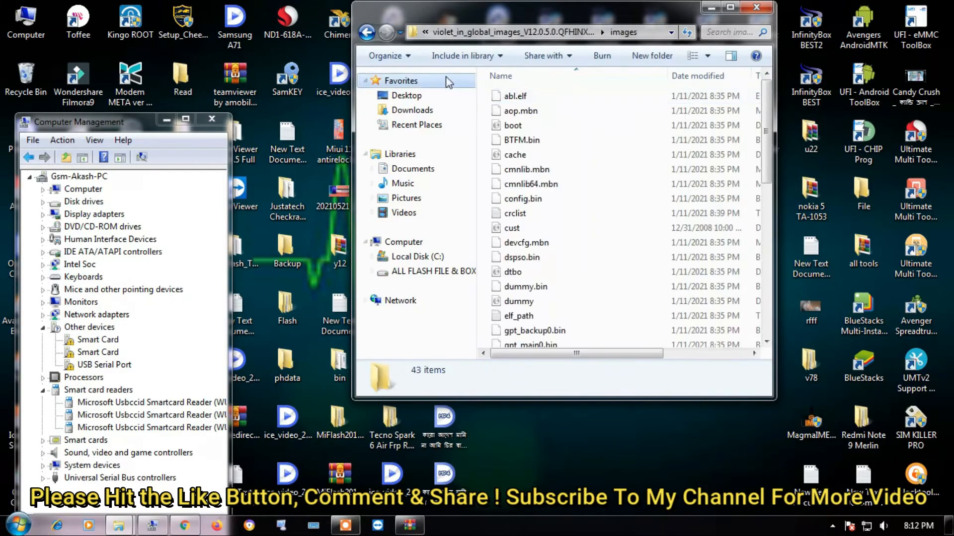
left_click(366, 33)
left_click(367, 32)
Move the Note 7 Pro folder window aside and open Ultimate Multi Tool - QcFire, refreshing the desktop while it loads
left_click_drag(495, 12, 271, 25)
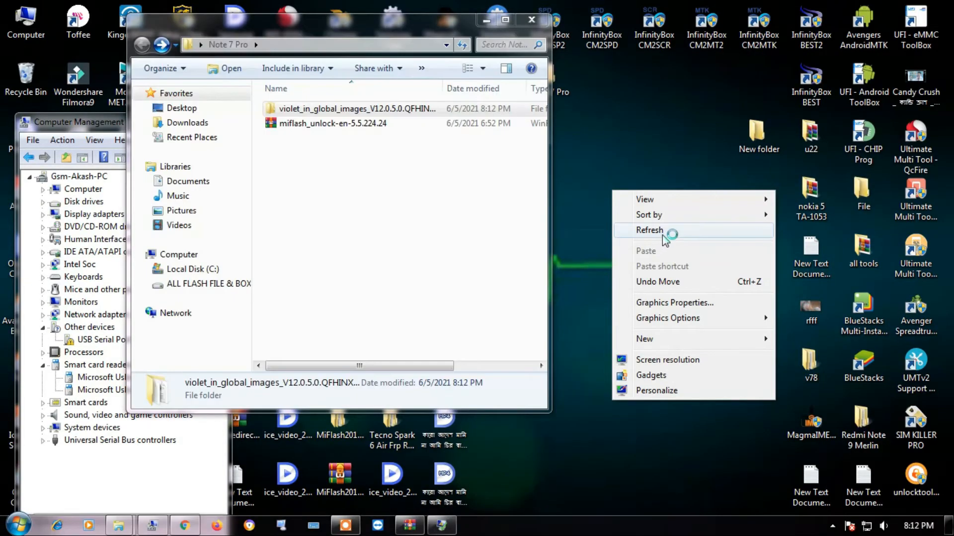
left_click(662, 233)
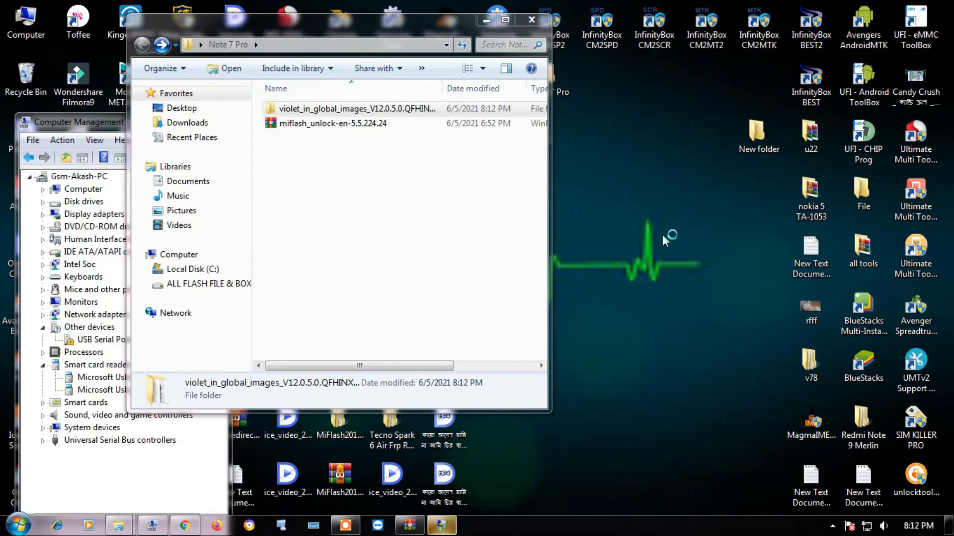
right_click(621, 165)
left_click(668, 206)
right_click(631, 161)
left_click(678, 204)
right_click(600, 138)
left_click(631, 182)
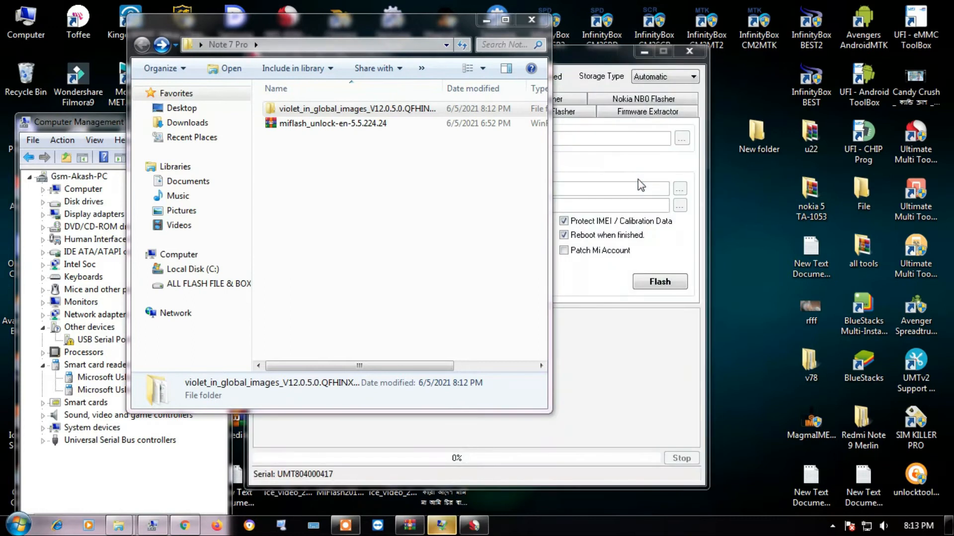
Load the violet_in_global_images_V12.0.5.0.QFHINXM folder from the desktop's Note 7 Pro folder as firmware in the Xiaomi FB Flasher
left_click_drag(572, 51, 623, 33)
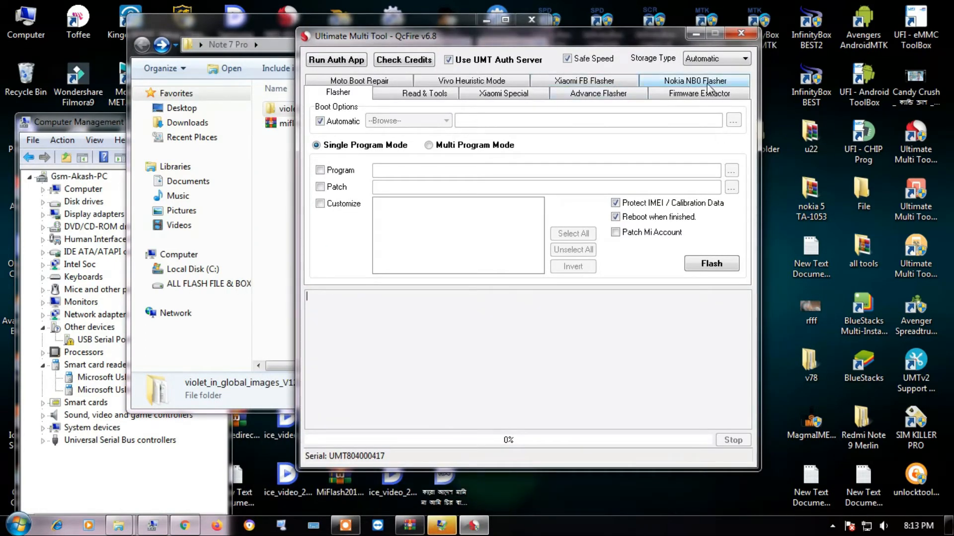
left_click(613, 84)
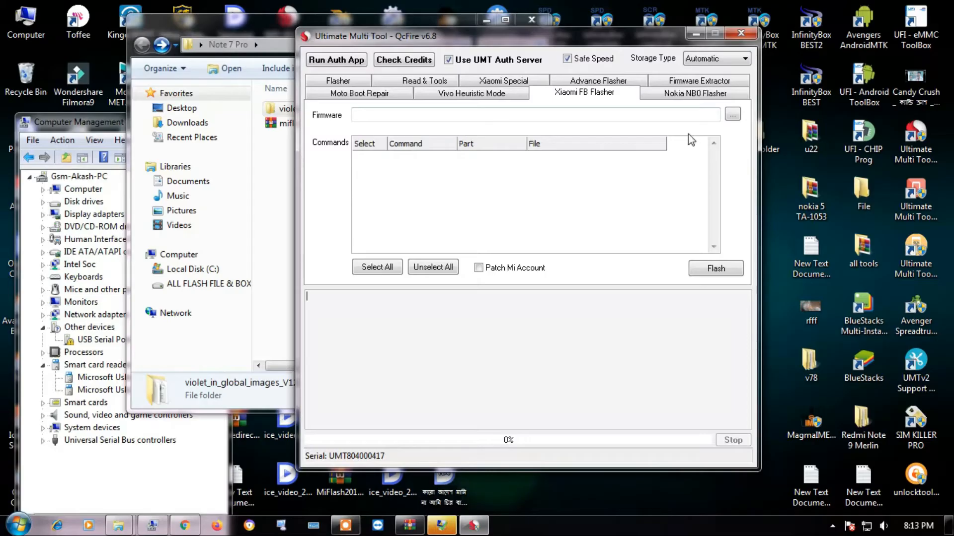
left_click(732, 115)
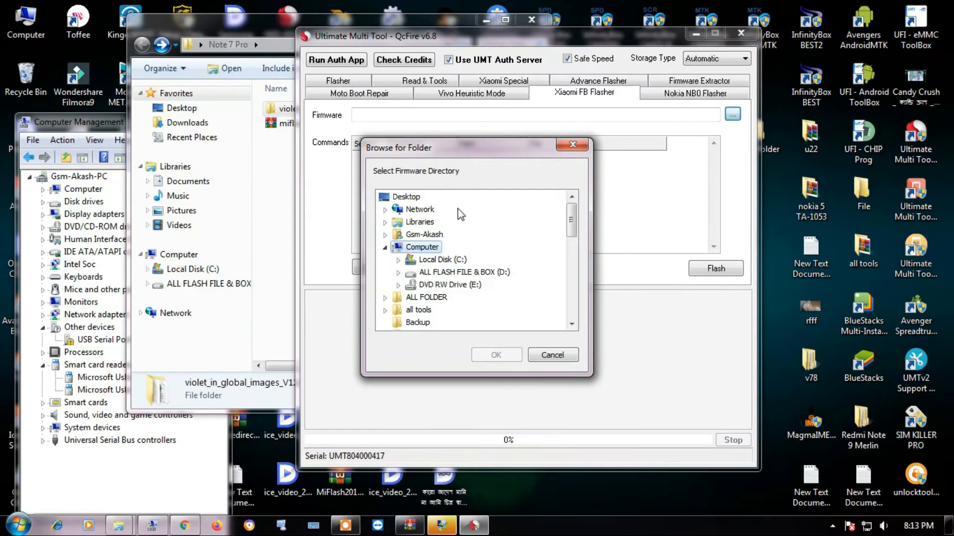
left_click(408, 199)
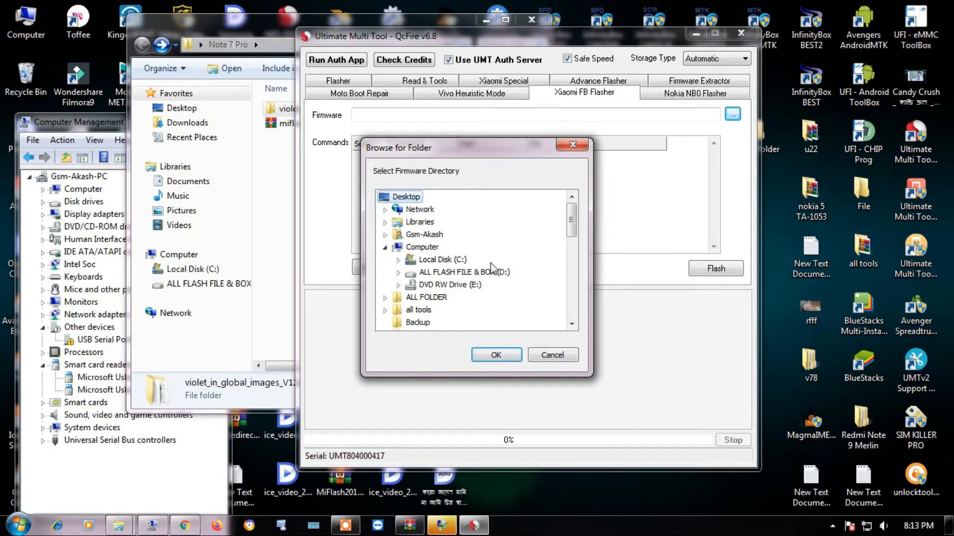
scroll(491, 267, "down", 6)
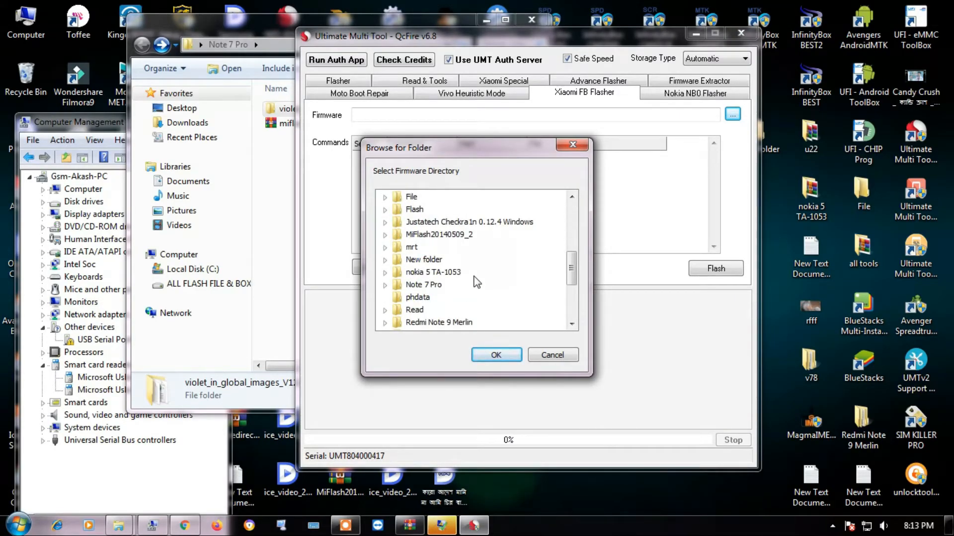
left_click(421, 287)
double_click(397, 285)
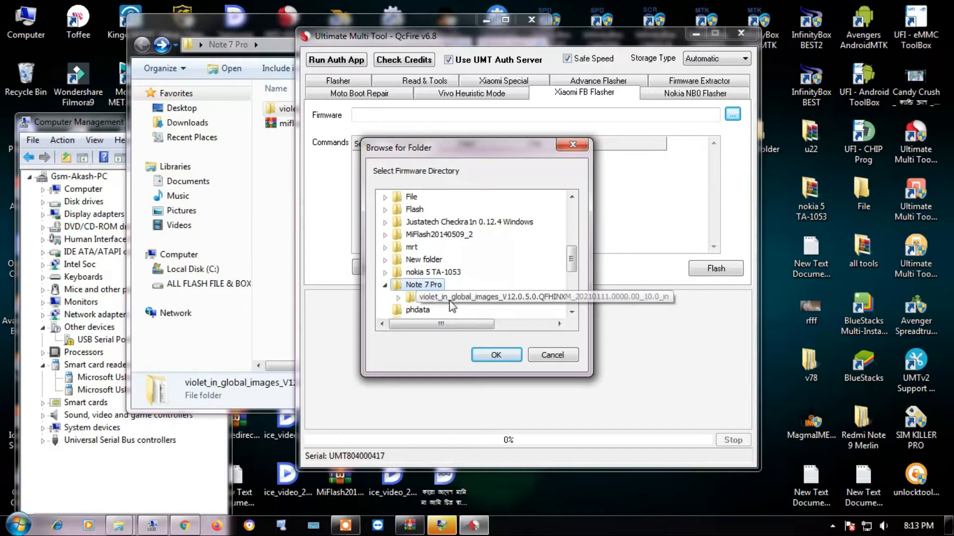
double_click(411, 298)
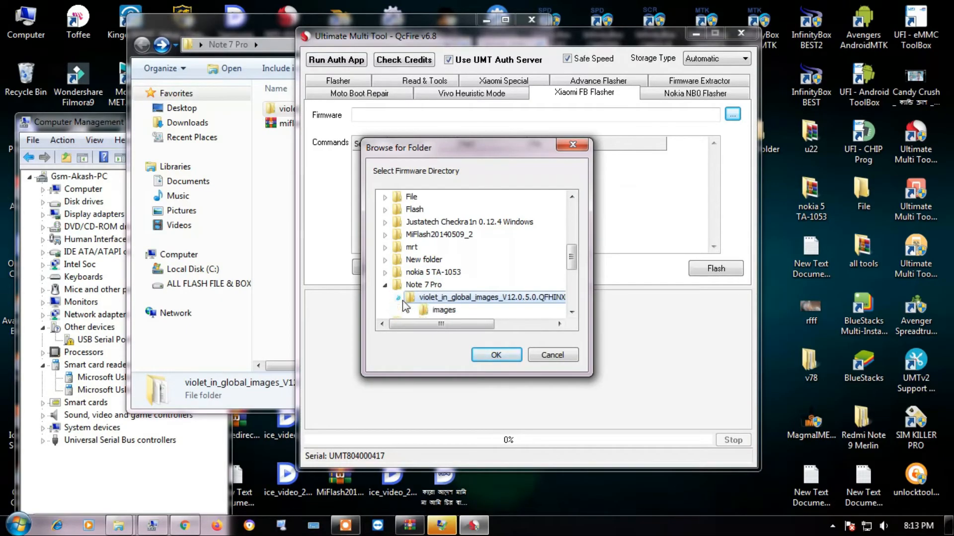
scroll(488, 304, "down", 1)
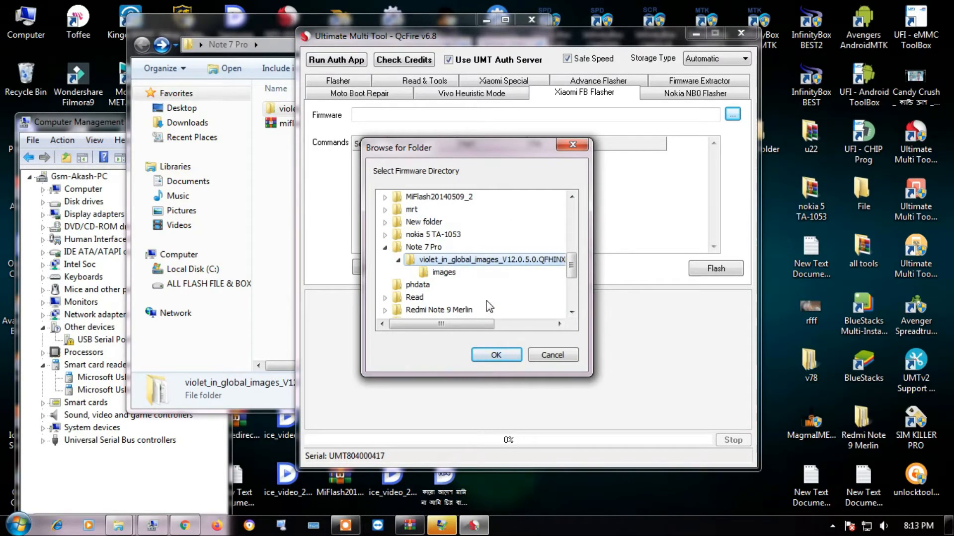
left_click(479, 354)
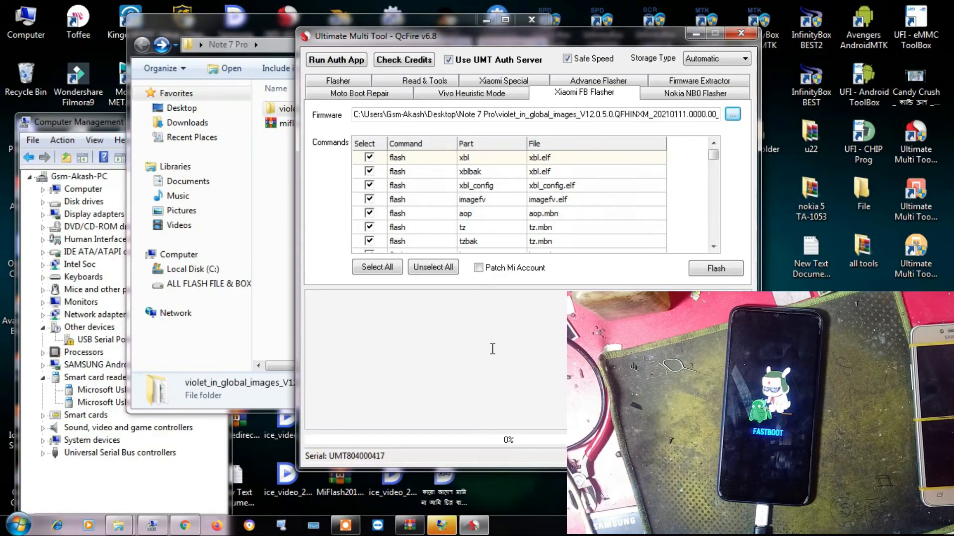
Move the Computer Management window clear of the other windows and start flashing the loaded firmware to the phone in fastboot mode
left_click_drag(89, 125, 81, 49)
left_click(715, 268)
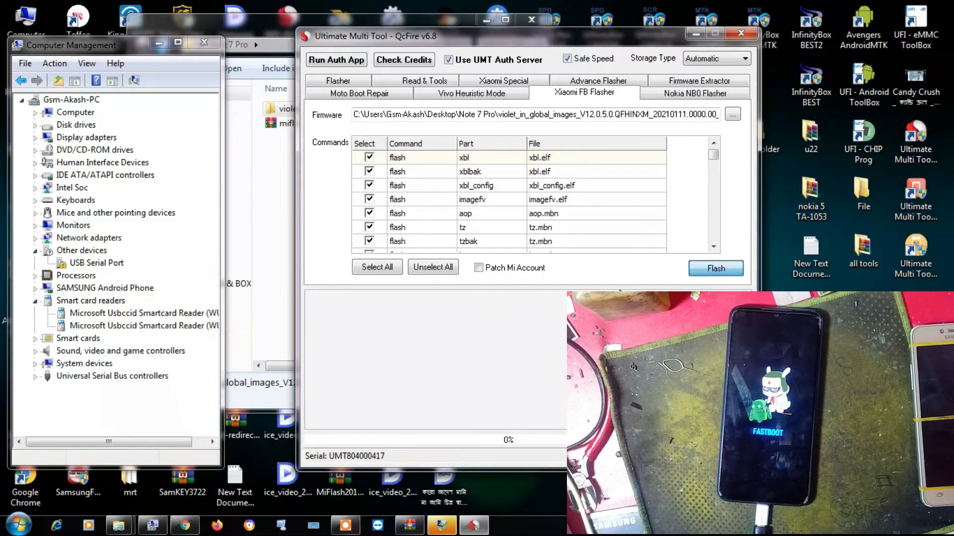